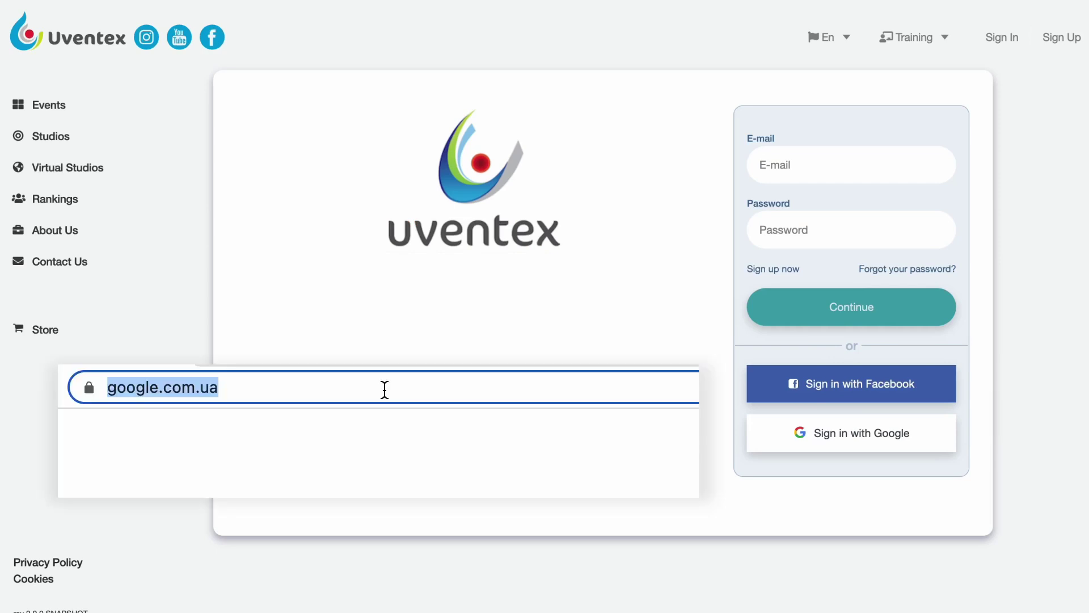
text(myuvent)
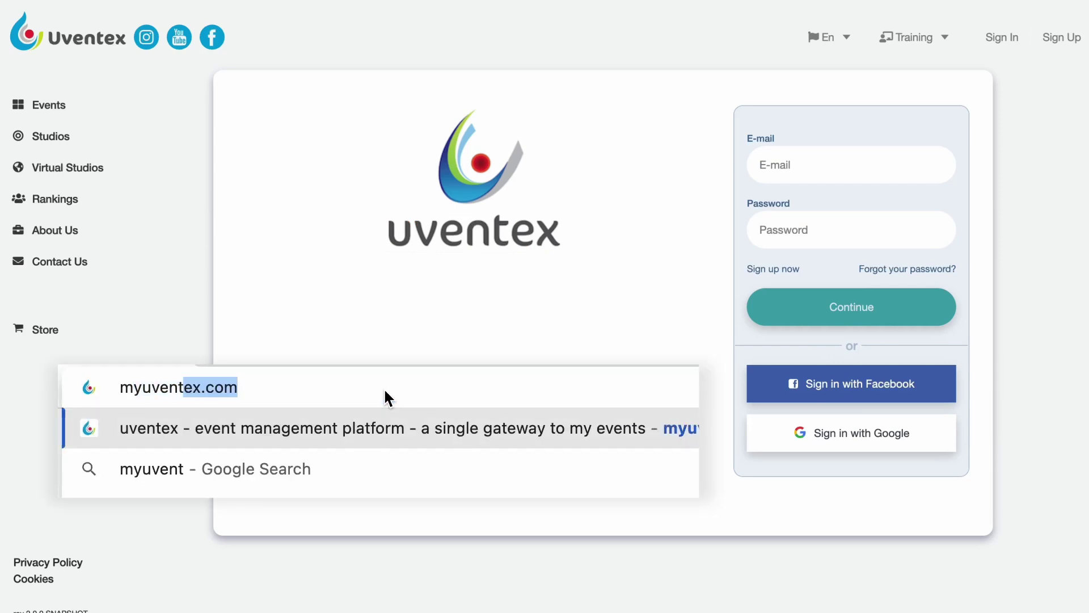
text(ex.com)
Load myuventex.com and sign in with the entered email and password.
key(Return)
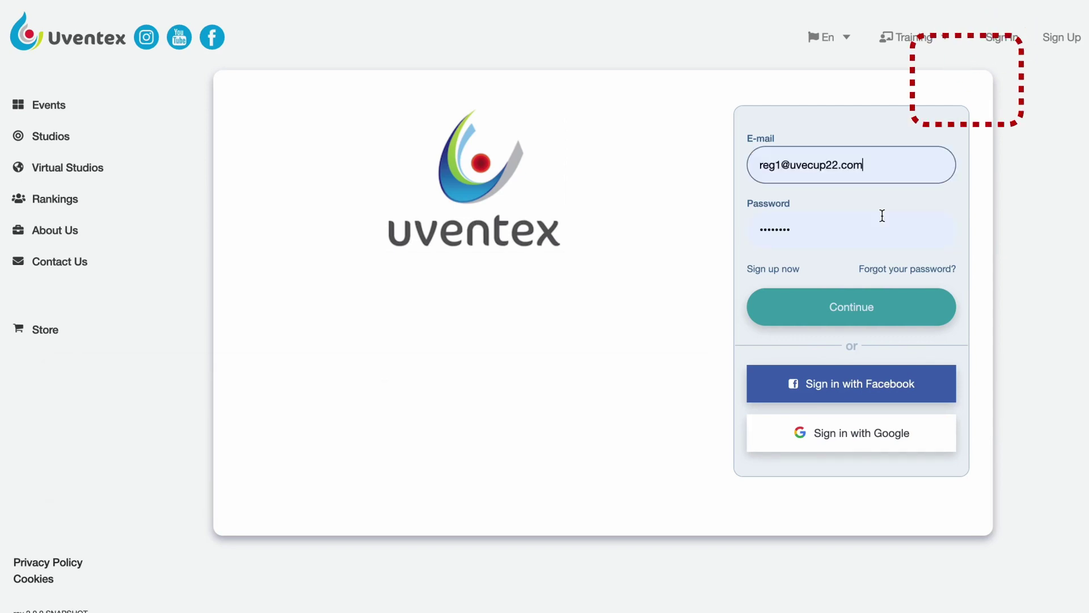
click(905, 327)
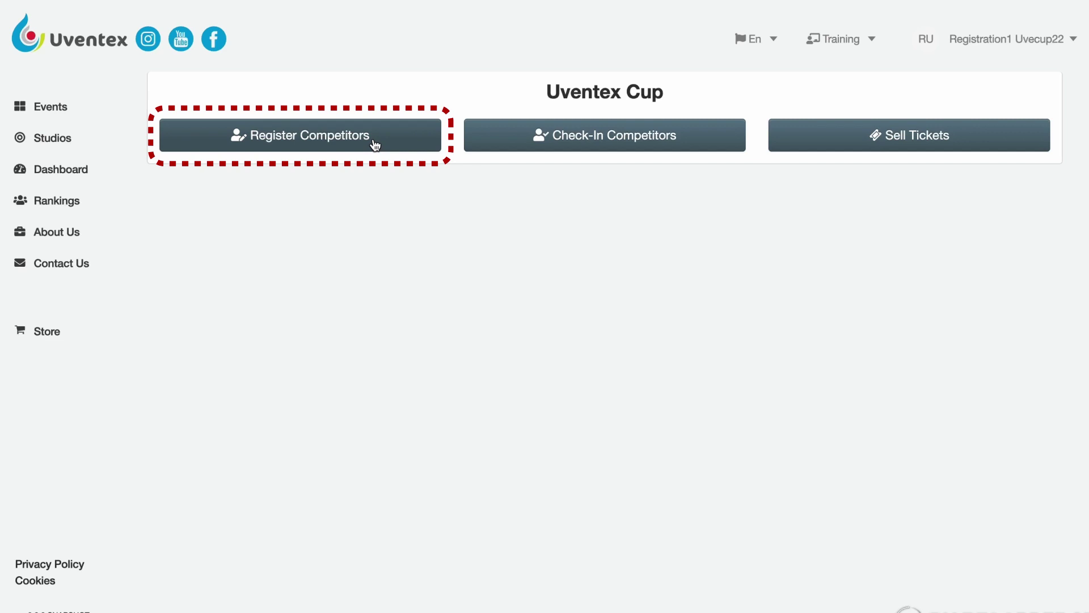
Start Register Competitors and load the matching existing person's profile from the search suggestions.
click(374, 145)
click(444, 189)
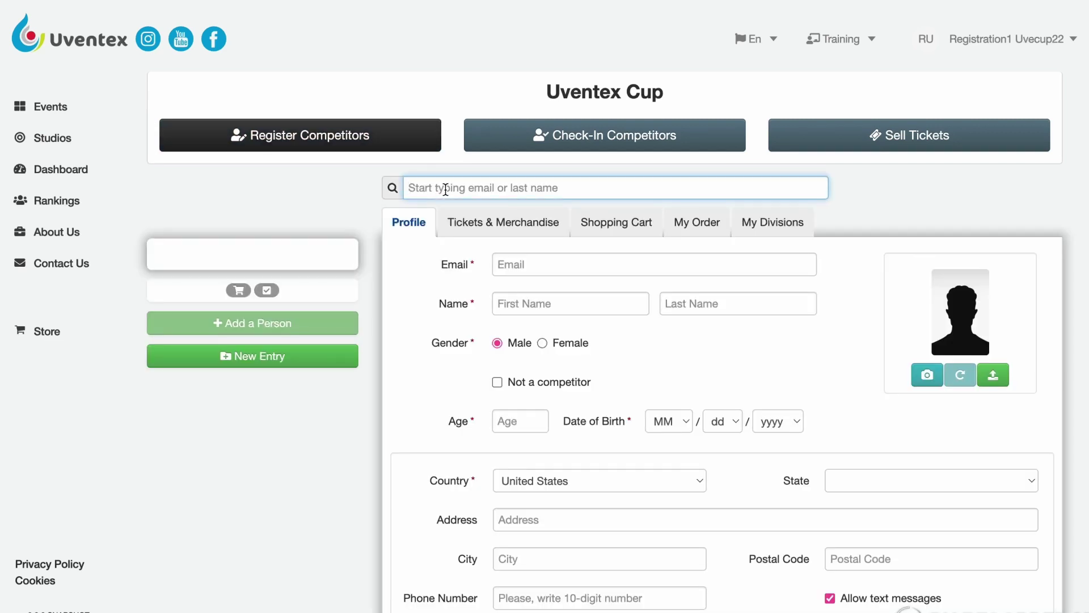
text(nail)
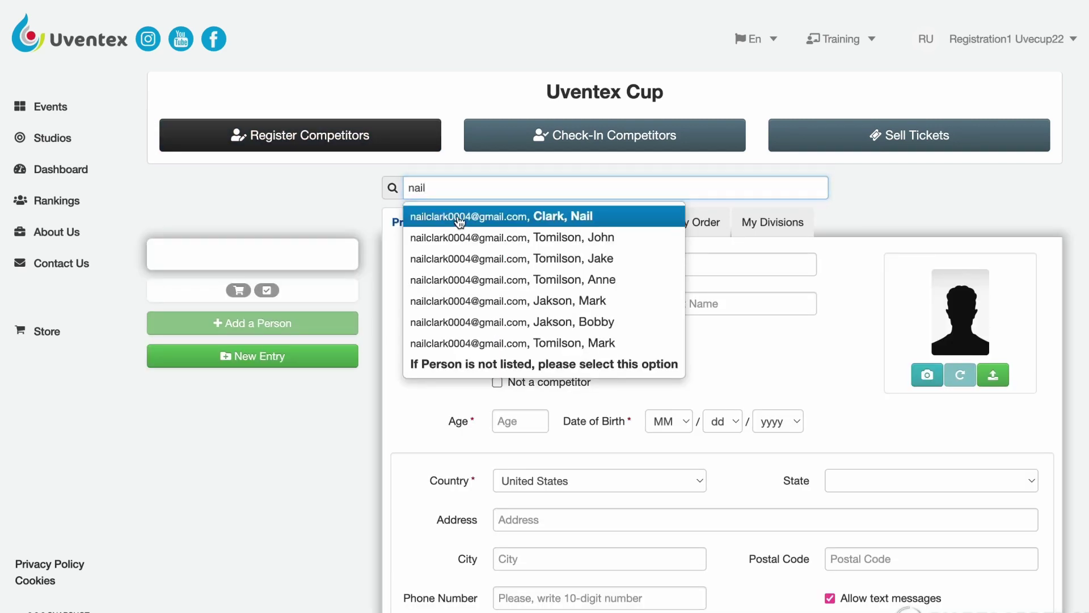
click(457, 214)
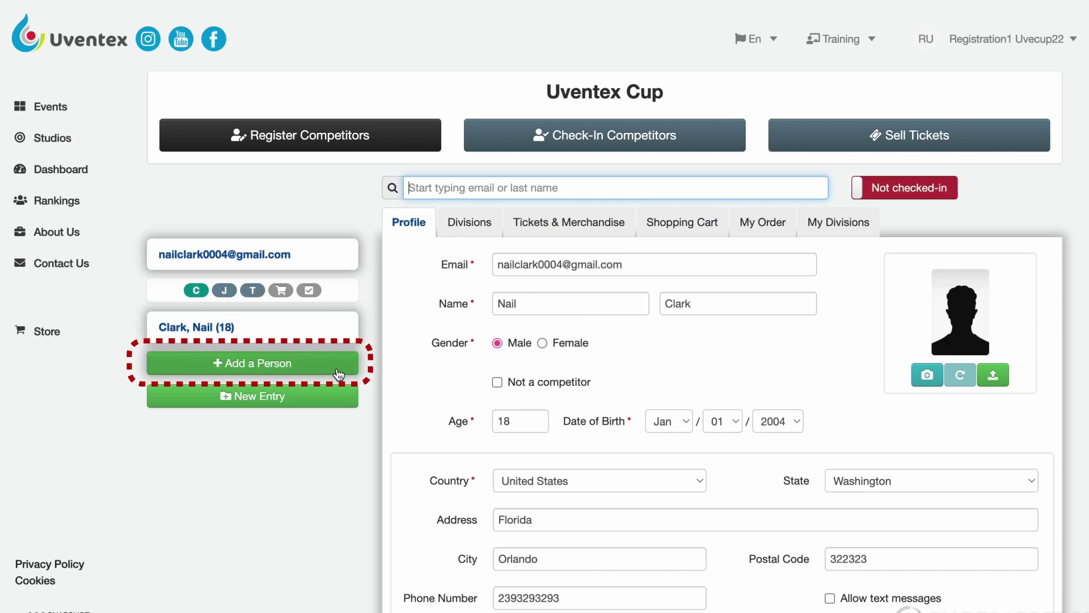
Add a new person with the suggested email, first and last name, marked Male.
click(338, 374)
click(539, 263)
text(e)
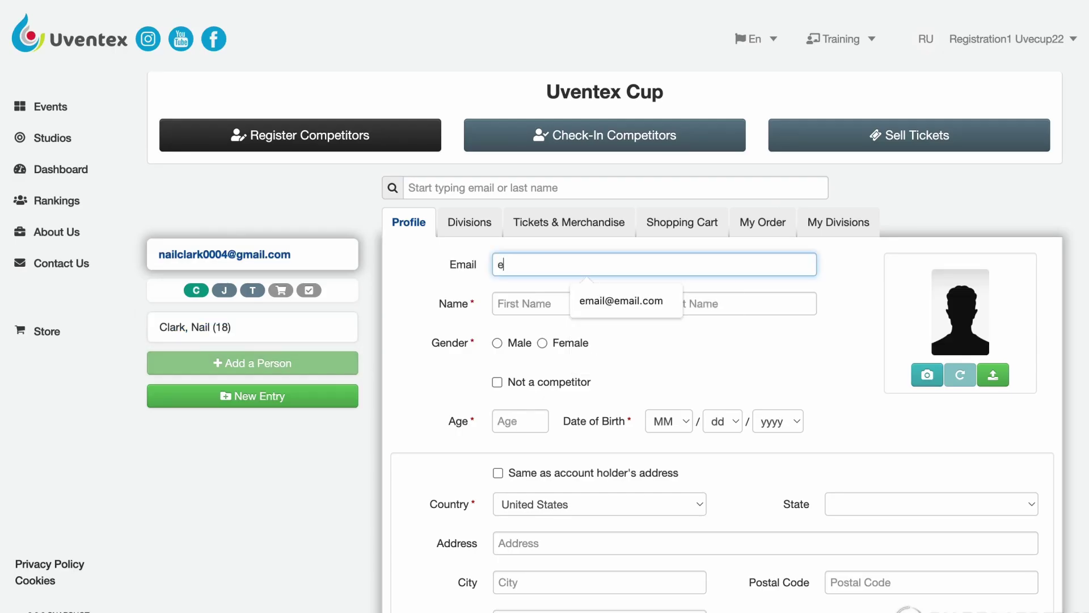
text(mail@email.com)
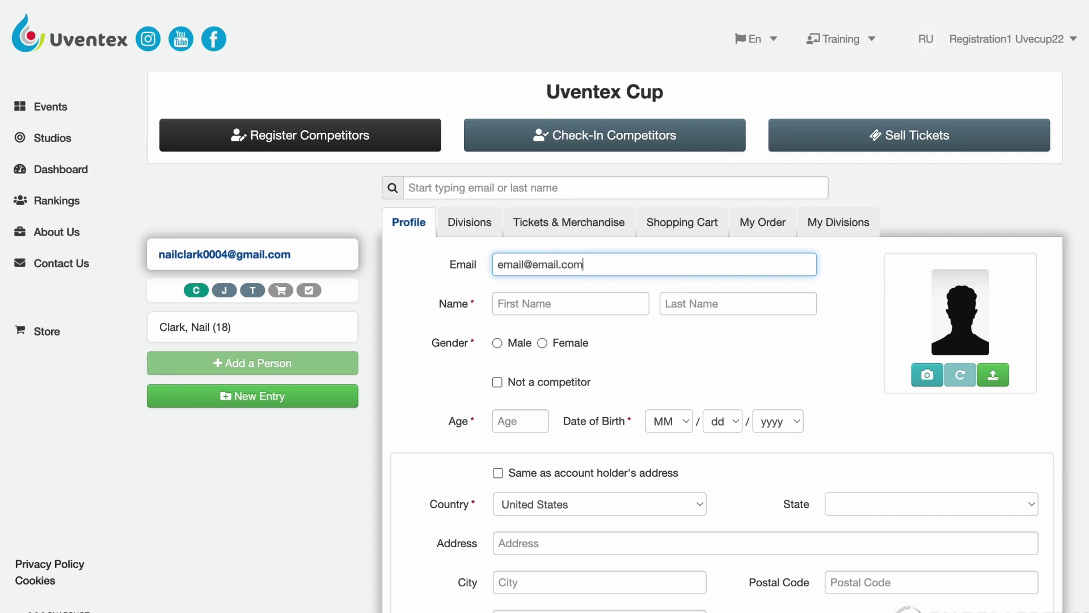
key(Tab)
click(730, 300)
click(497, 342)
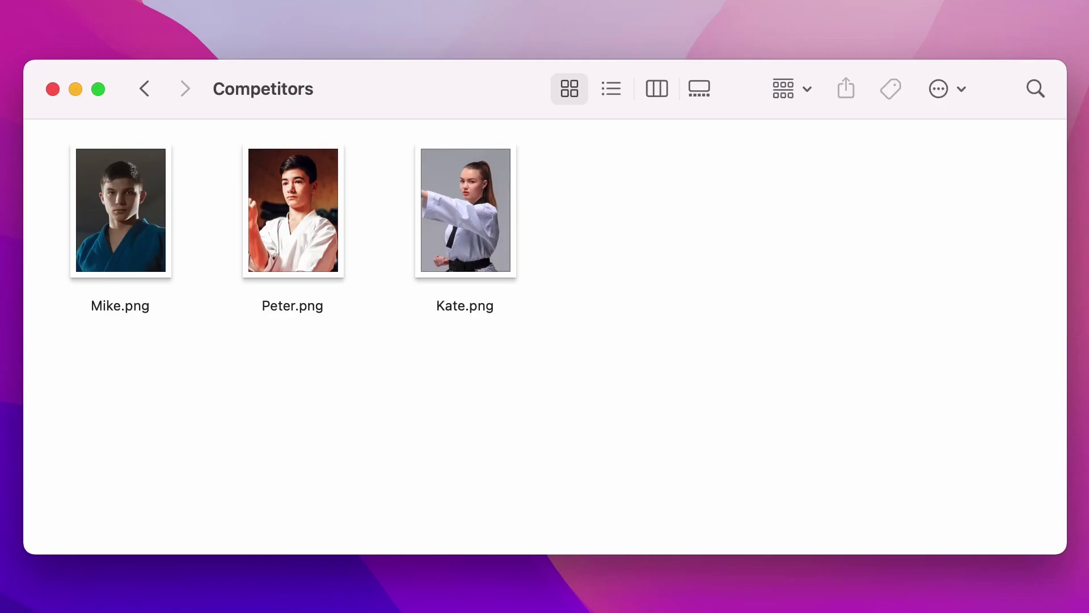
Choose the photo of the boy in the white uniform from the Competitors folder.
click(302, 237)
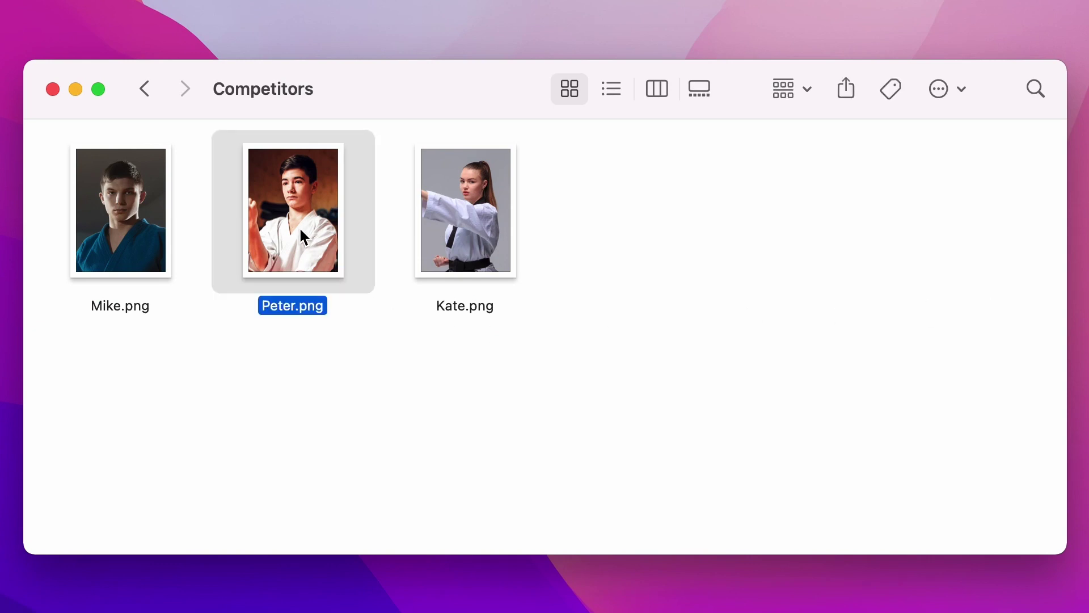
text(13)
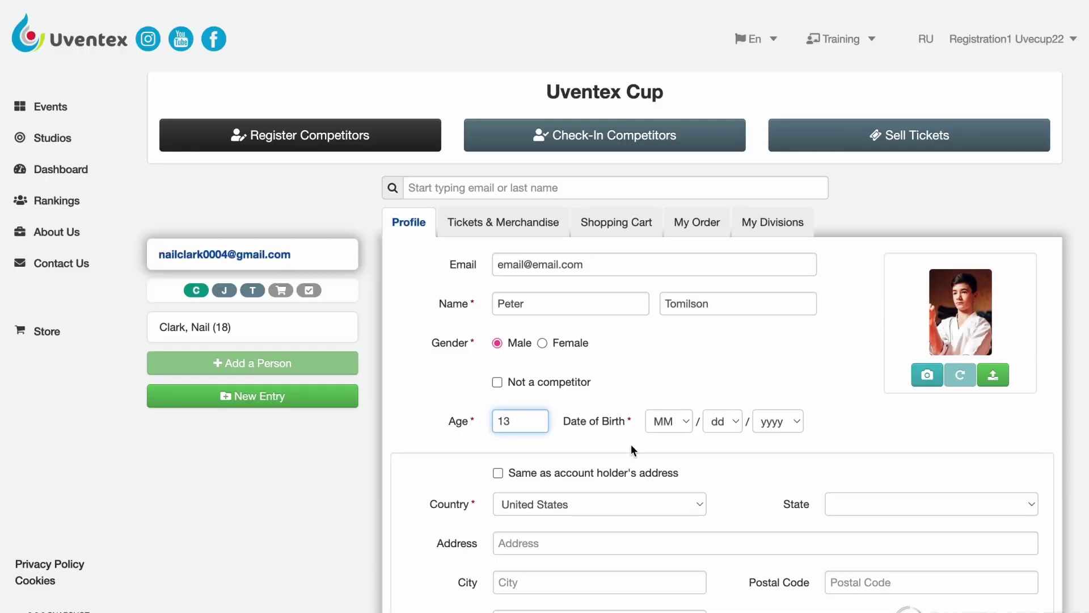
Confirm age 13 and set the date of birth to May 08, 2009.
click(847, 432)
click(687, 427)
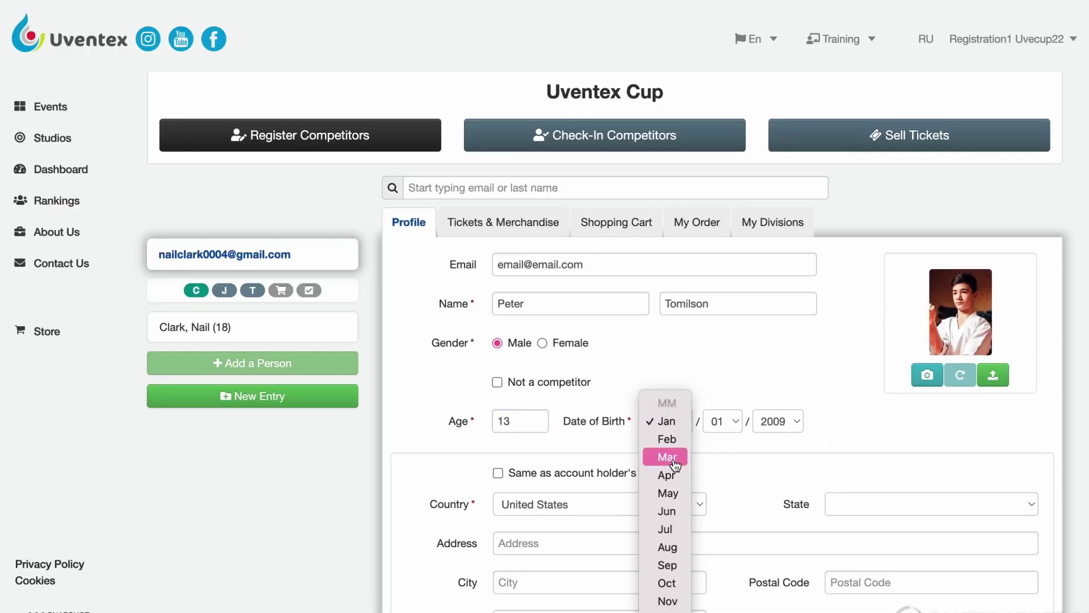
click(665, 495)
click(730, 426)
click(724, 549)
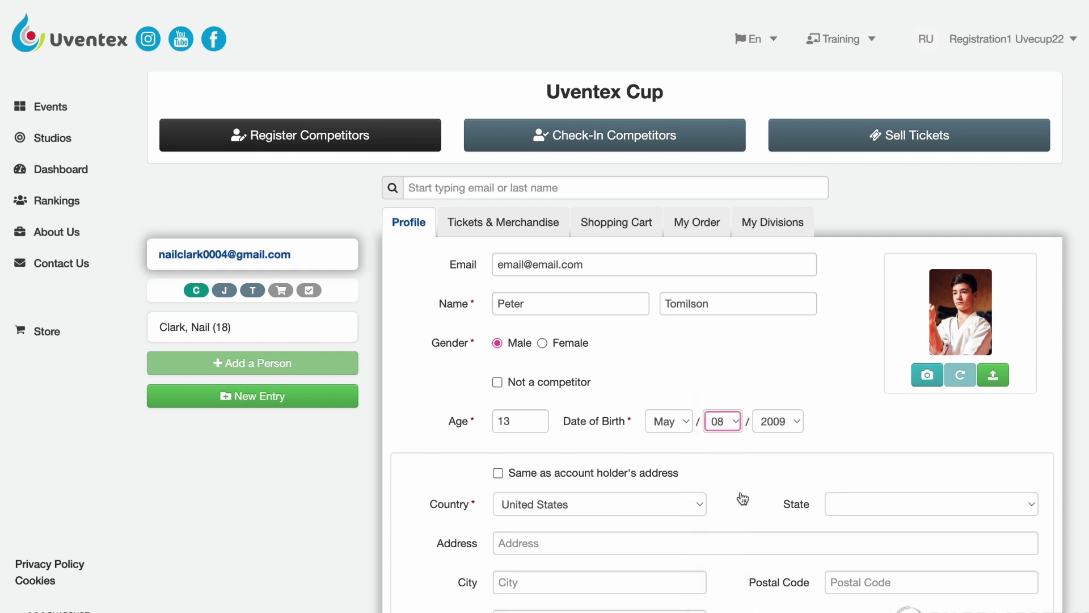
scroll(741, 501, down, 5)
Set sport karate skill level to Black Belt and choose Uventex as the martial arts school.
click(700, 357)
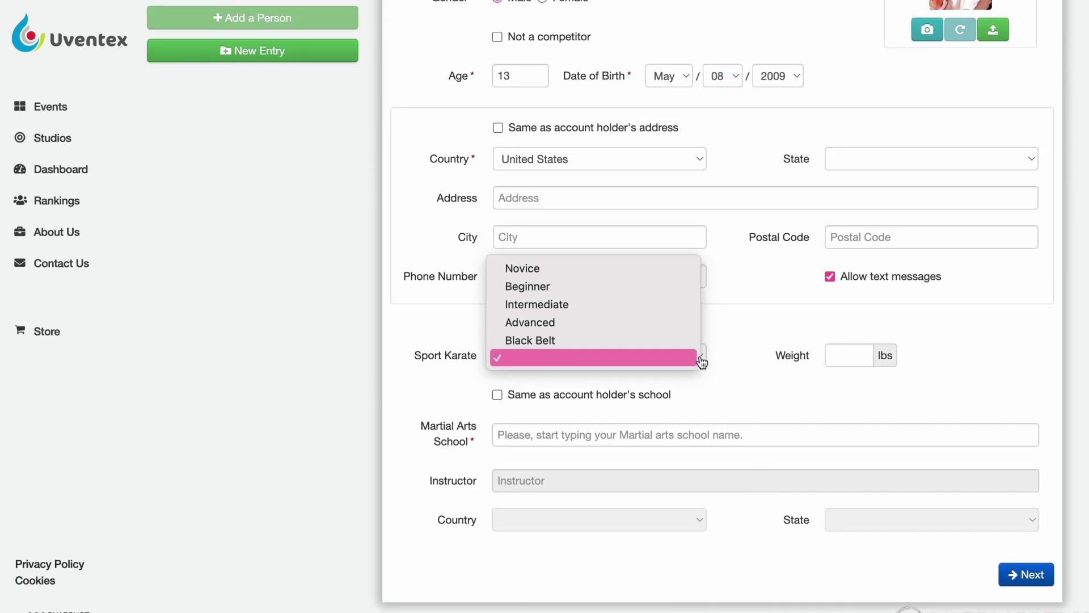
click(652, 343)
text(Uventex)
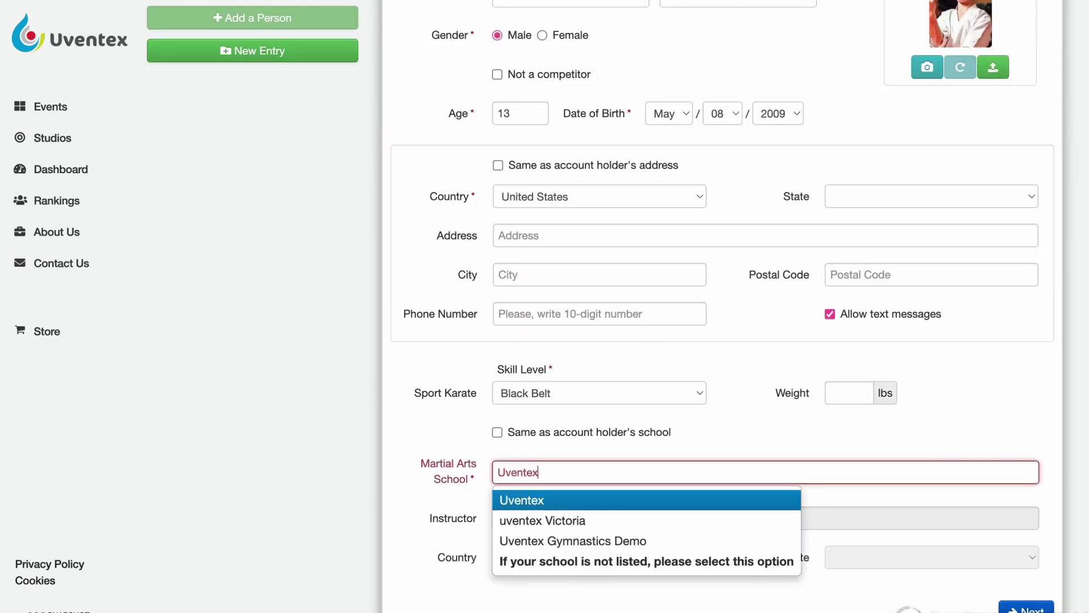
click(714, 489)
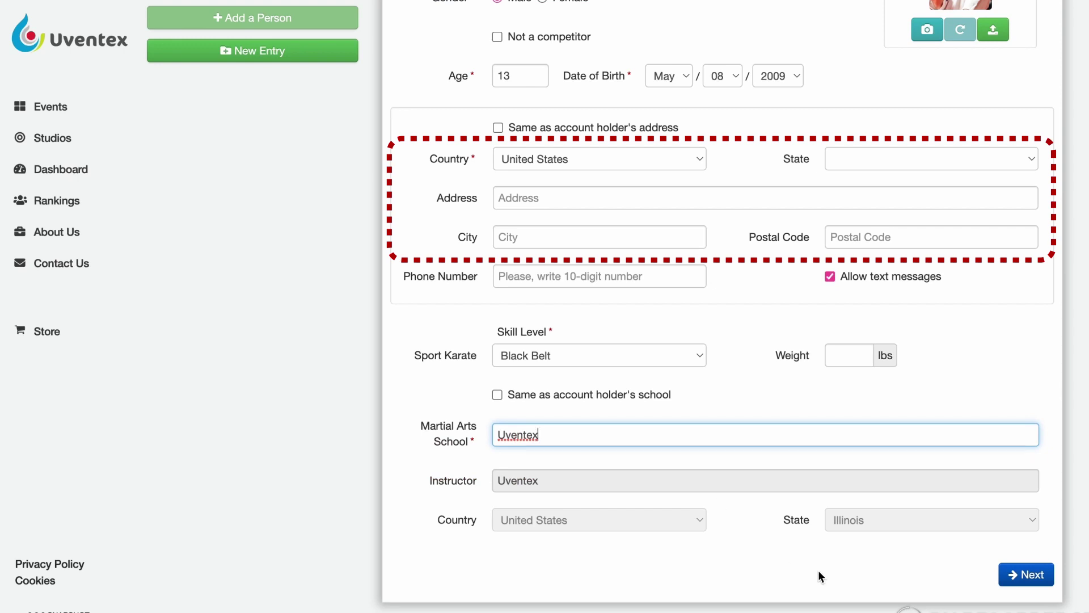
Save the profile and enter divisions NS49 open weight sparring, NF42 traditional forms and NF18 extreme forms.
click(1025, 576)
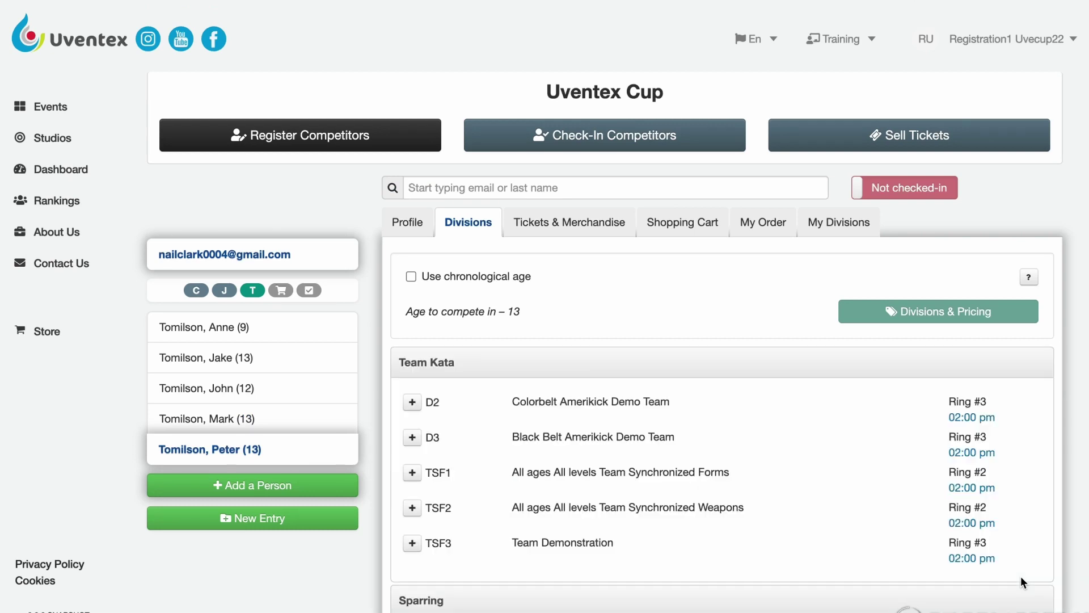
scroll(1021, 576, down, 2)
scroll(956, 579, down, 2)
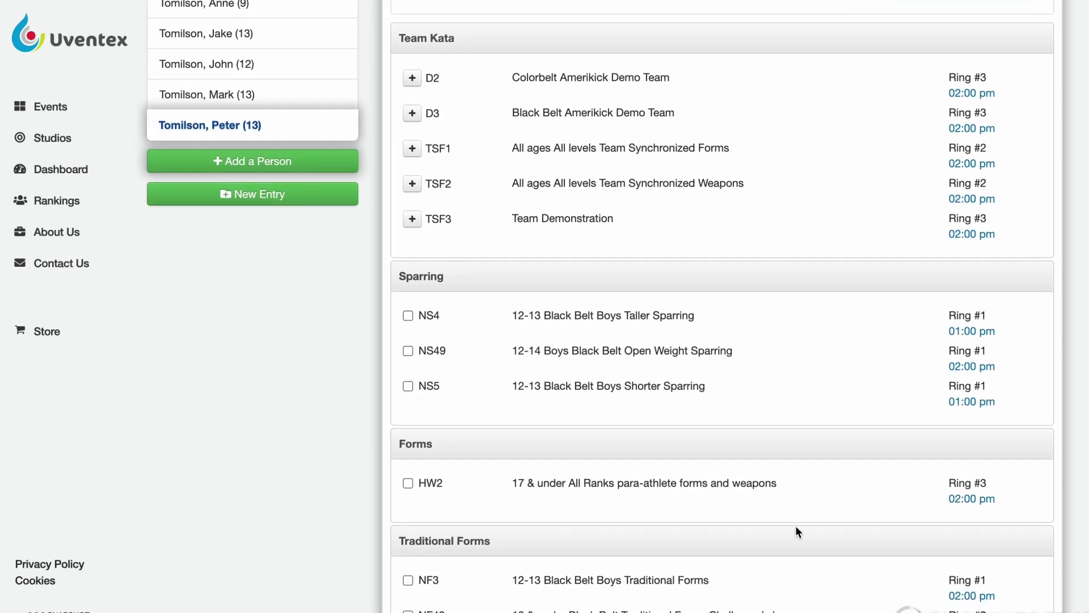
click(408, 356)
scroll(490, 493, down, 2)
scroll(490, 493, down, 2)
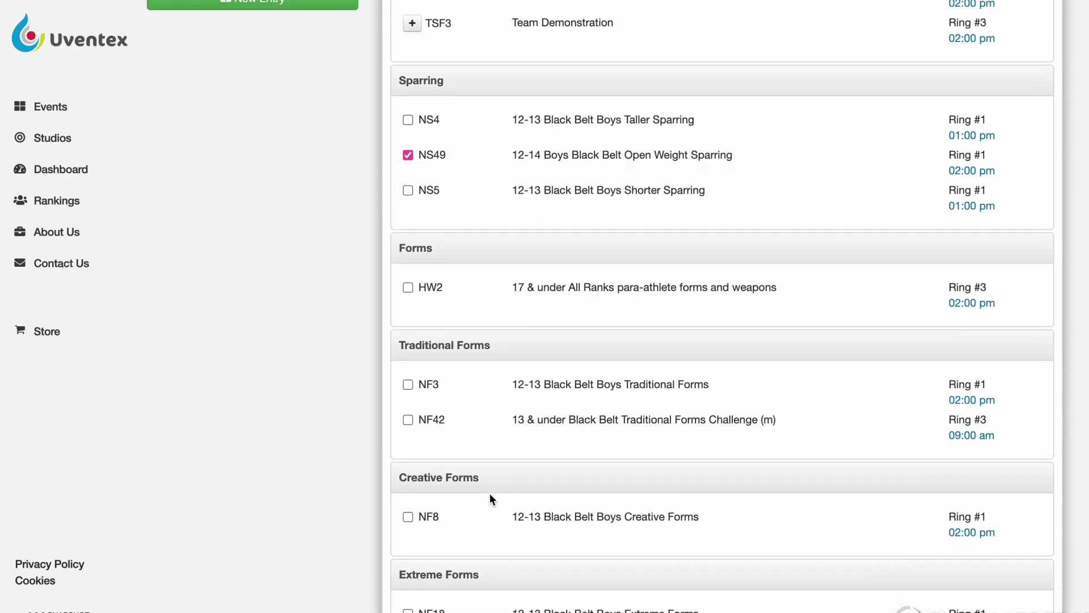
click(408, 314)
scroll(486, 509, down, 1)
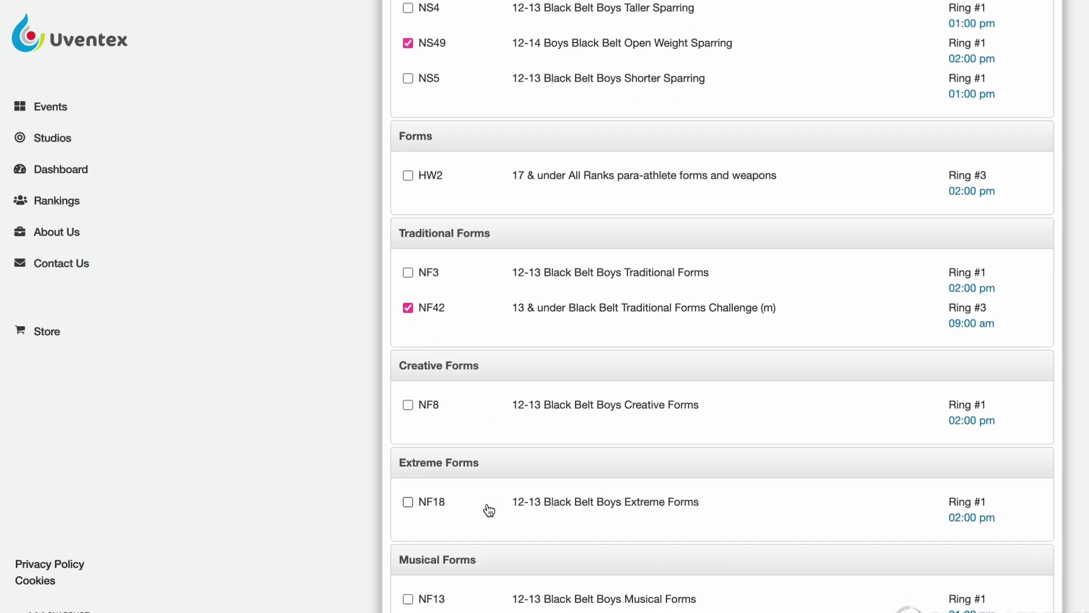
click(416, 441)
scroll(516, 515, down, 3)
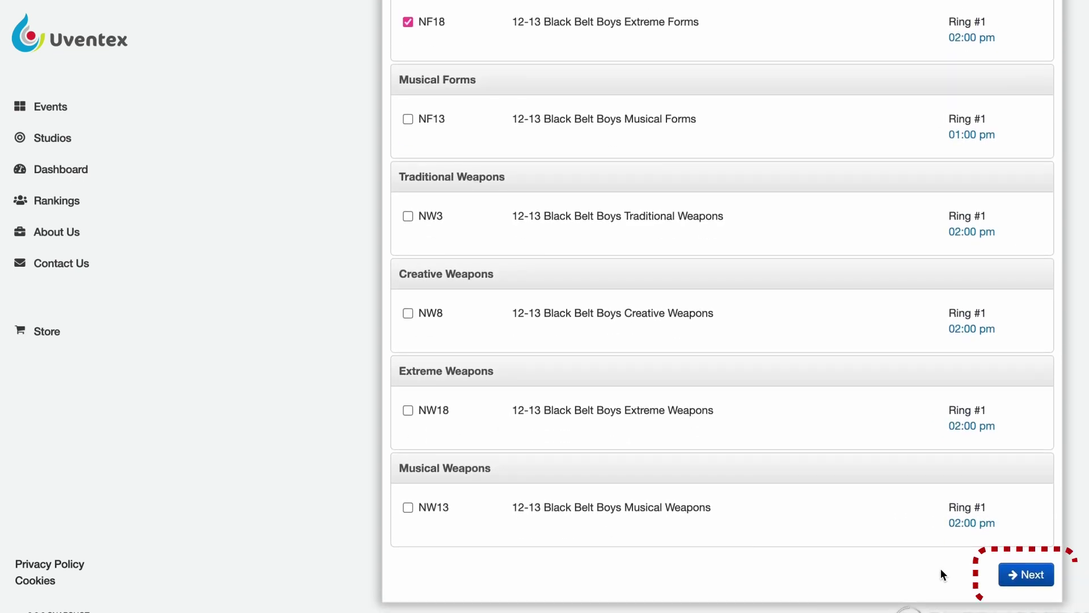
Add two October Think Pink Charity Tickets and one VIP Ticket under Tickets & Merchandise.
click(1025, 575)
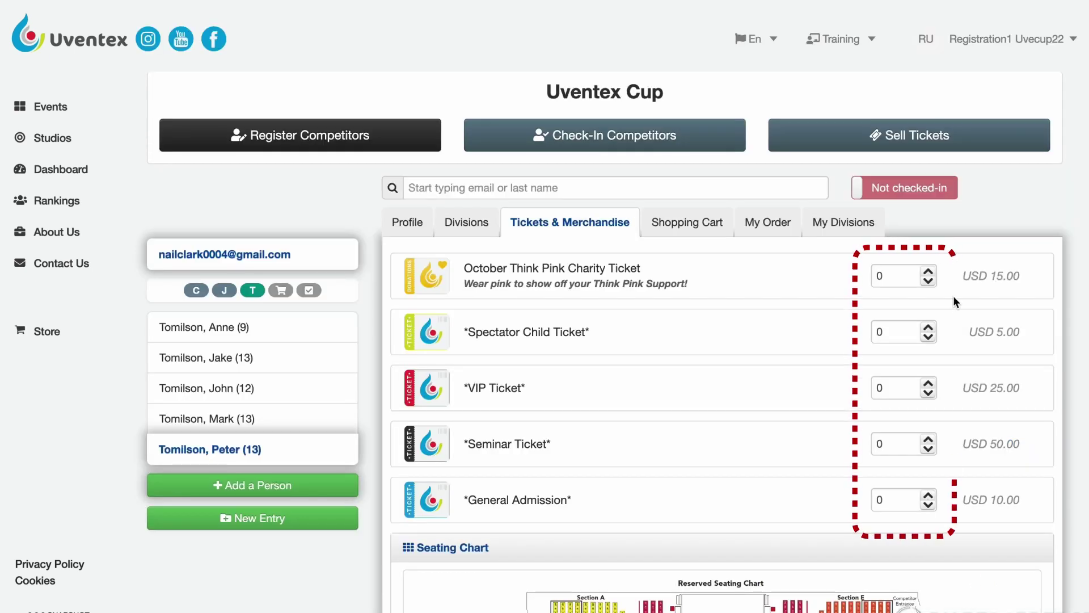
click(929, 272)
click(930, 271)
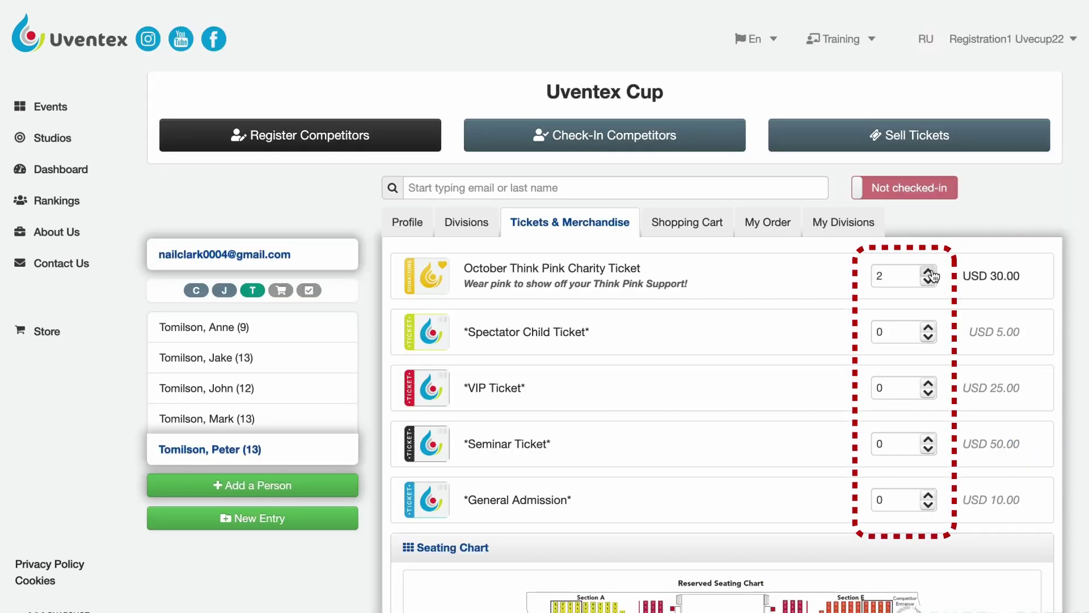
click(929, 382)
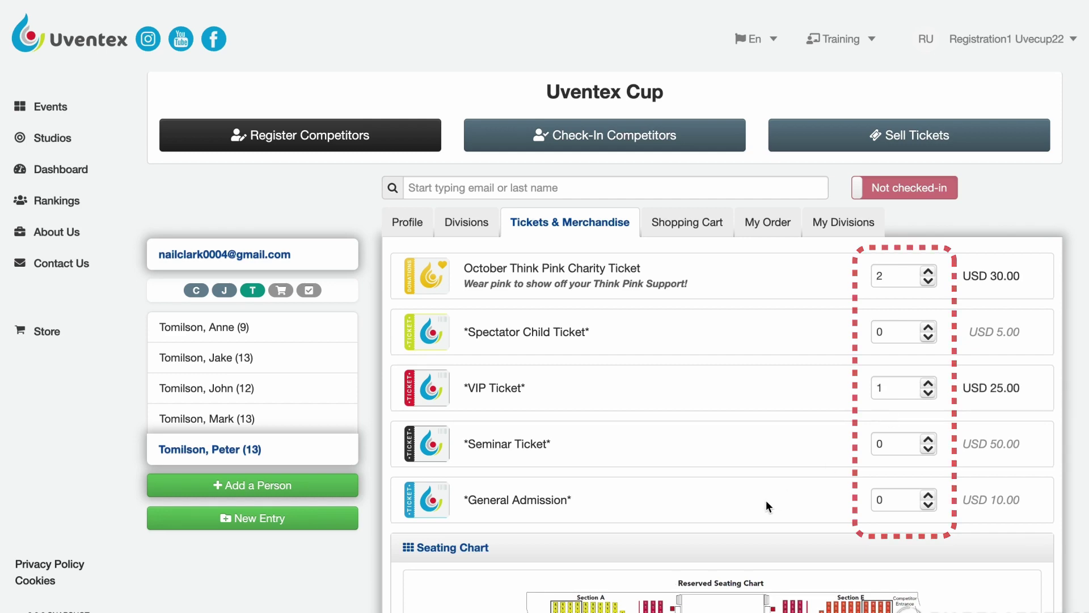
scroll(766, 500, down, 5)
scroll(766, 500, down, 8)
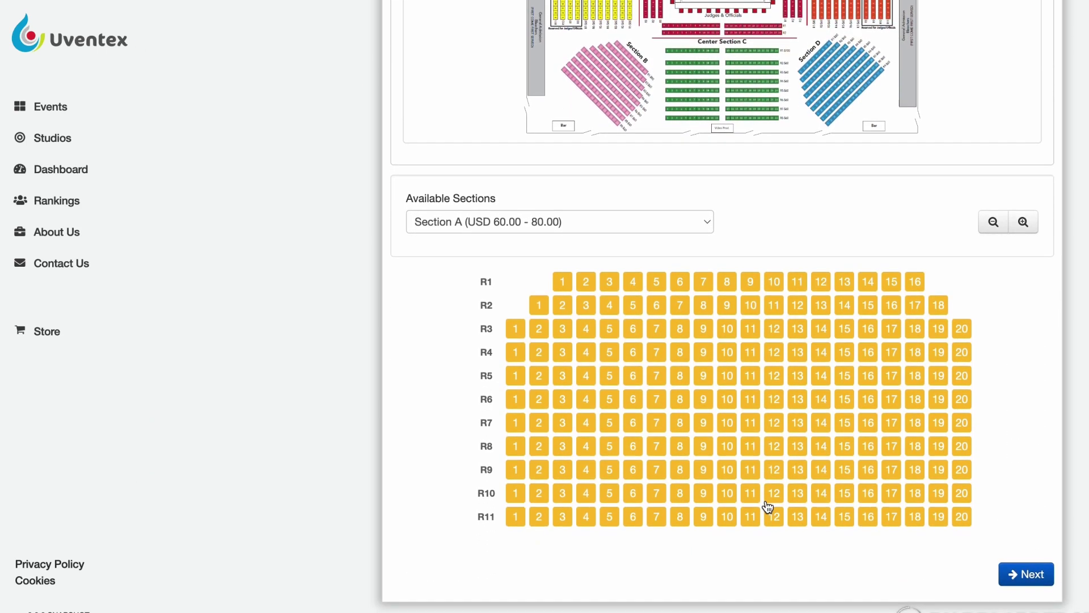
Reserve seats R5-11 and R5-12 in Section C for USD 120.00 and continue to the cart.
click(698, 228)
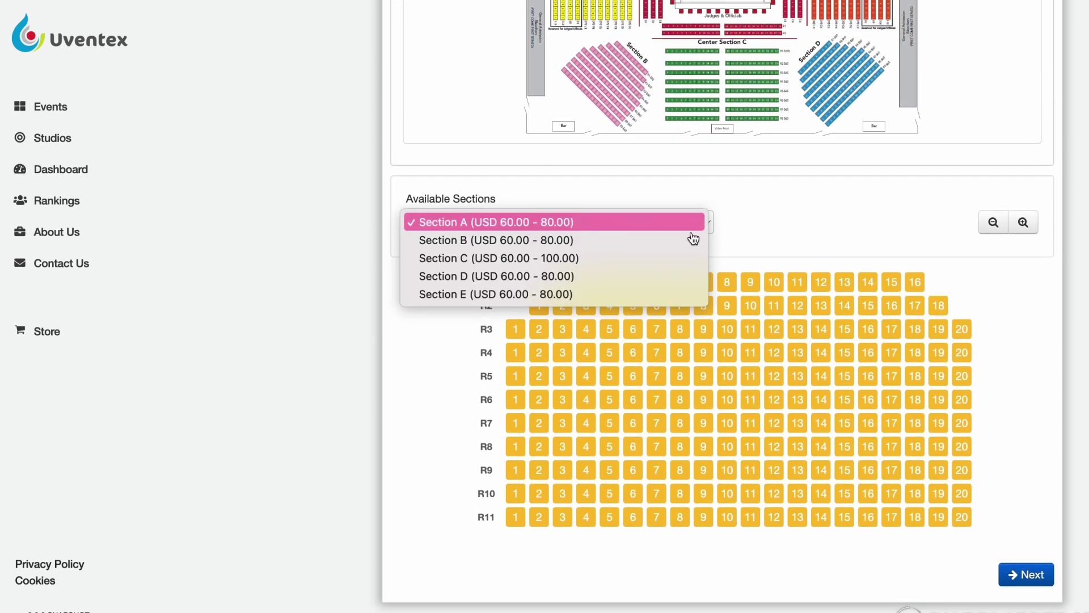
click(664, 264)
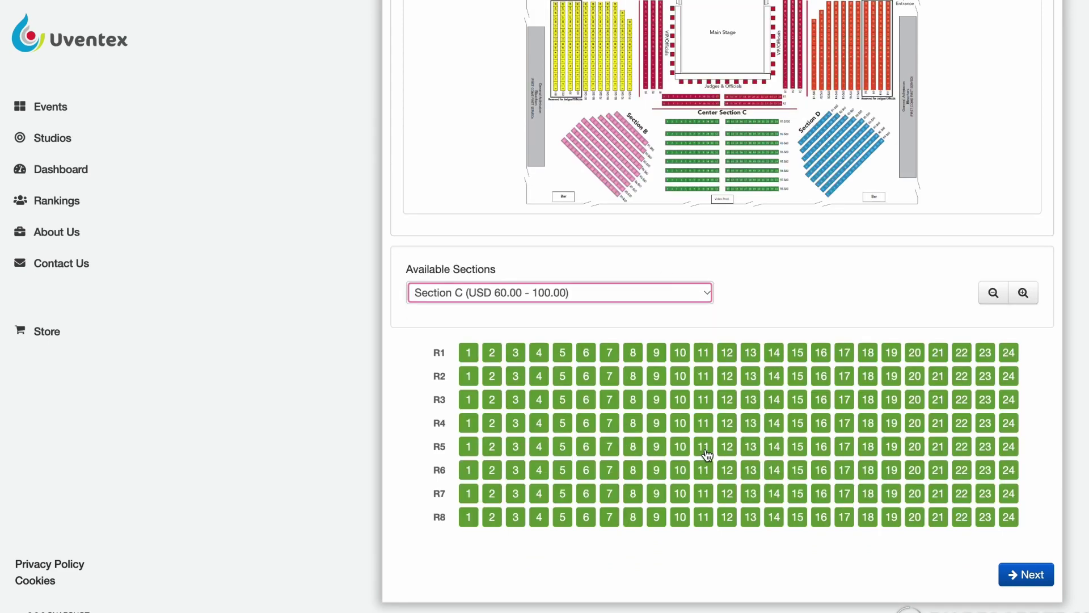
click(706, 454)
click(727, 453)
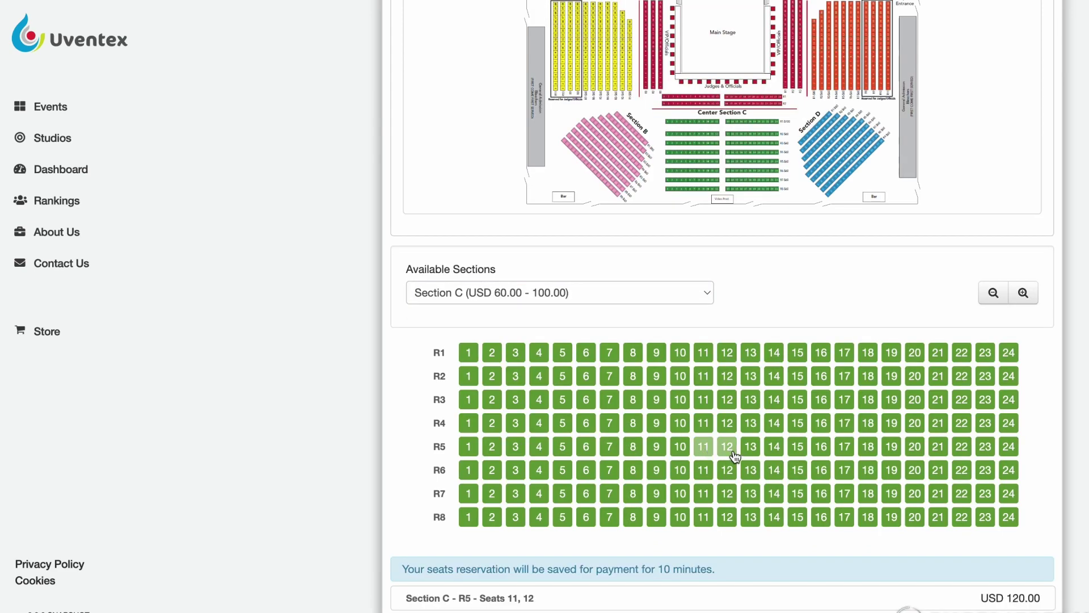
scroll(759, 580, down, 1)
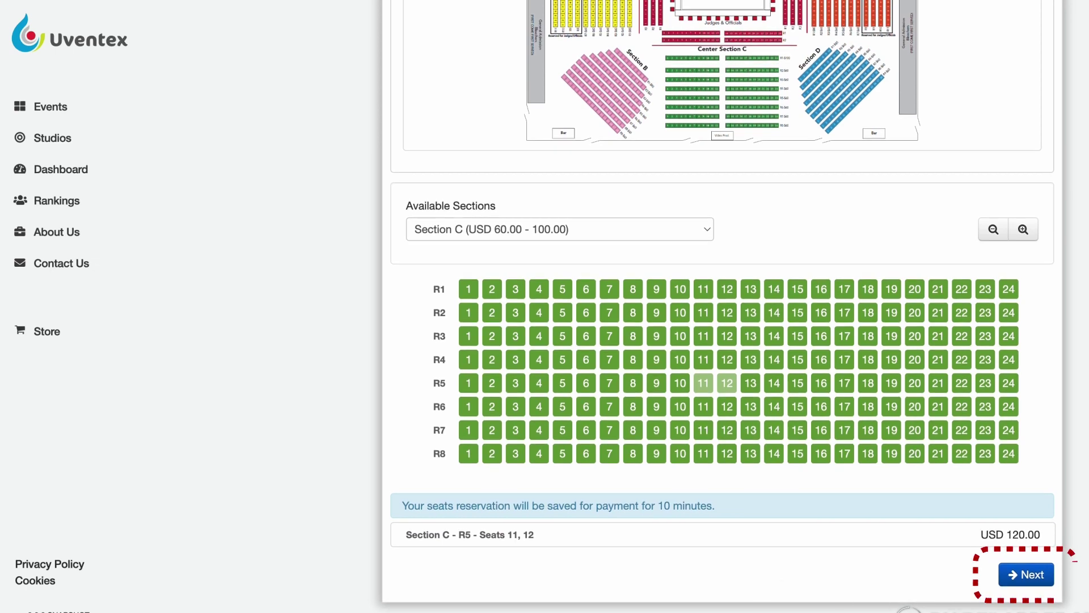
click(1028, 575)
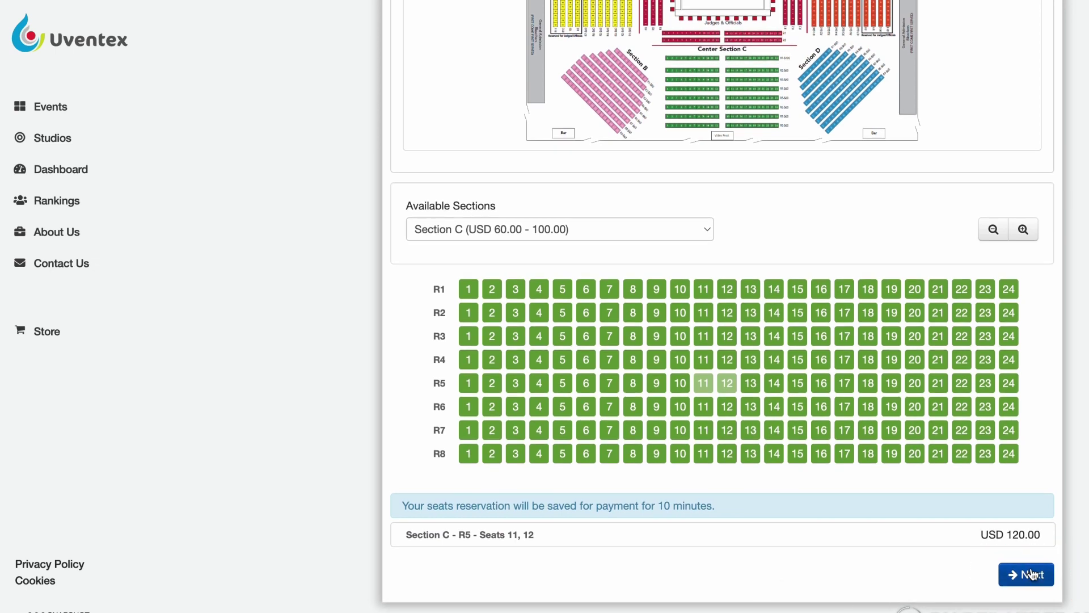
scroll(1032, 568, down, 3)
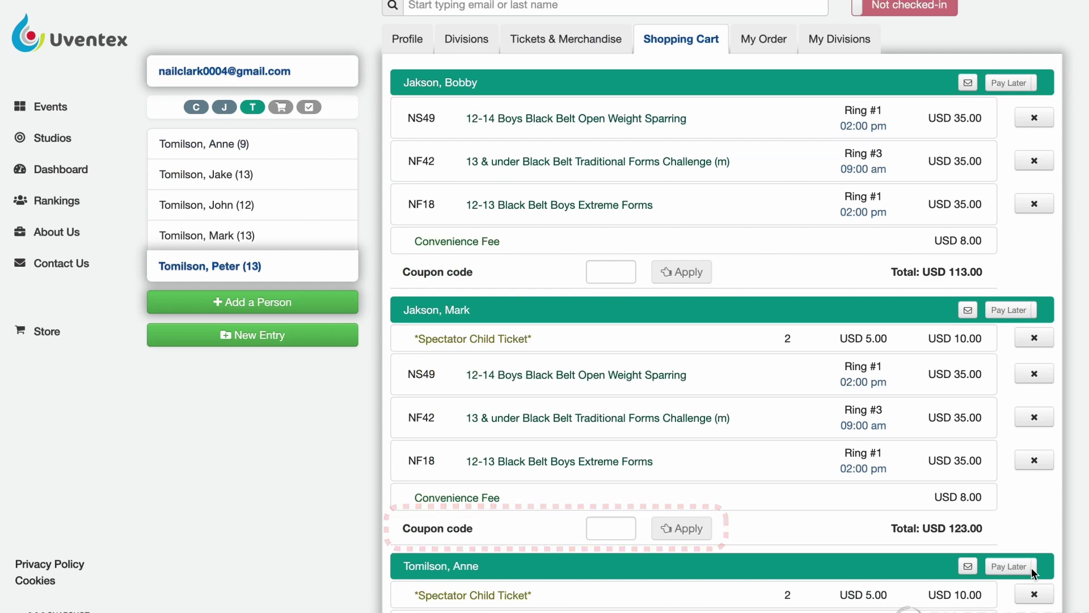
scroll(1032, 568, down, 10)
scroll(1032, 570, down, 3)
scroll(1032, 568, down, 1)
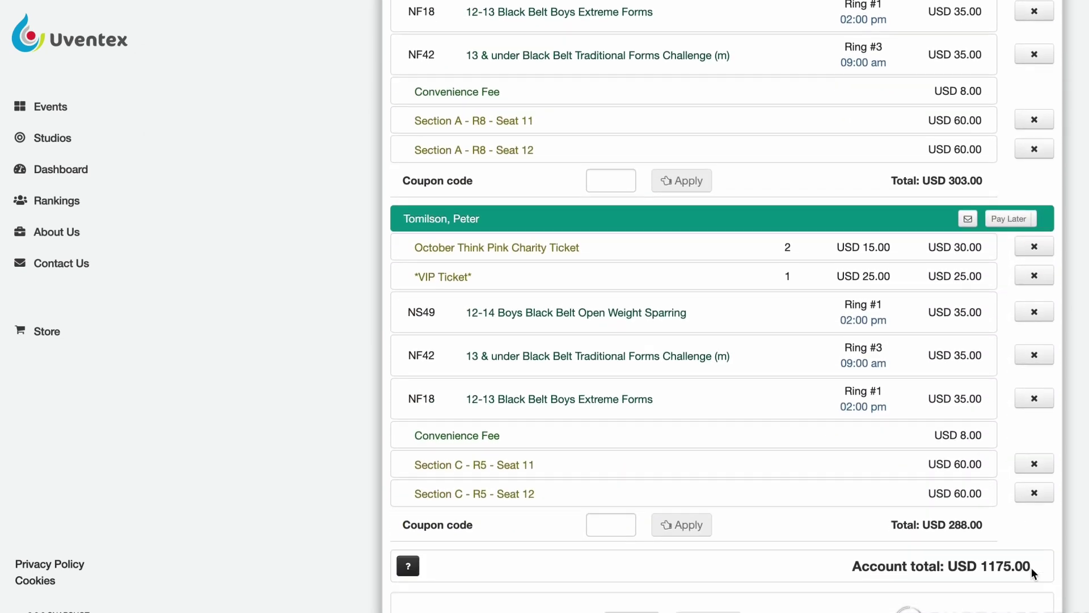
scroll(1031, 568, down, 2)
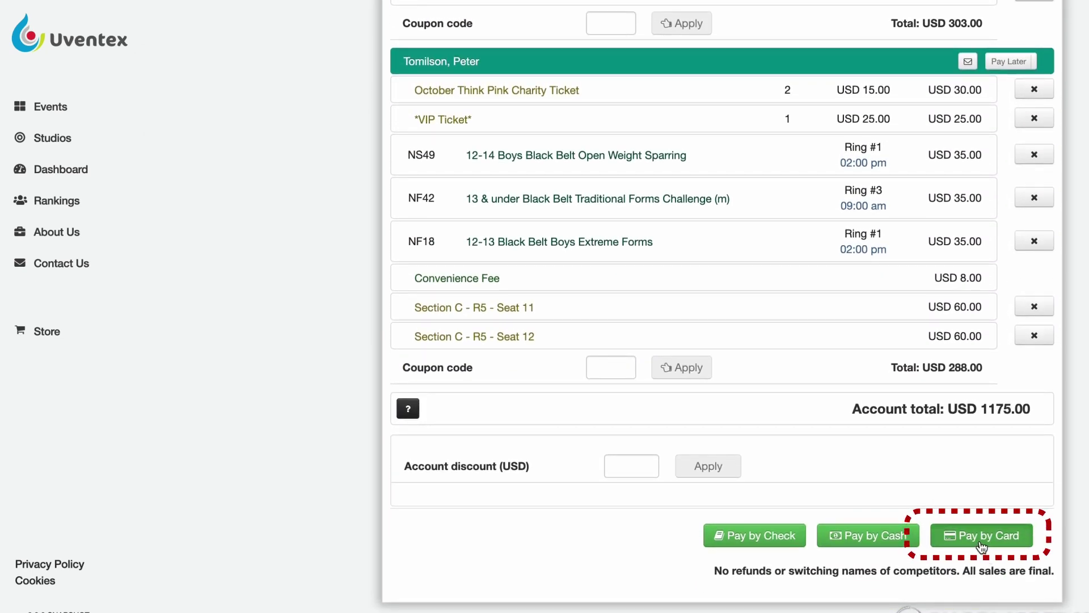
Review the Shopping Cart and start Pay by Card for the USD 1175.00 account total.
click(983, 547)
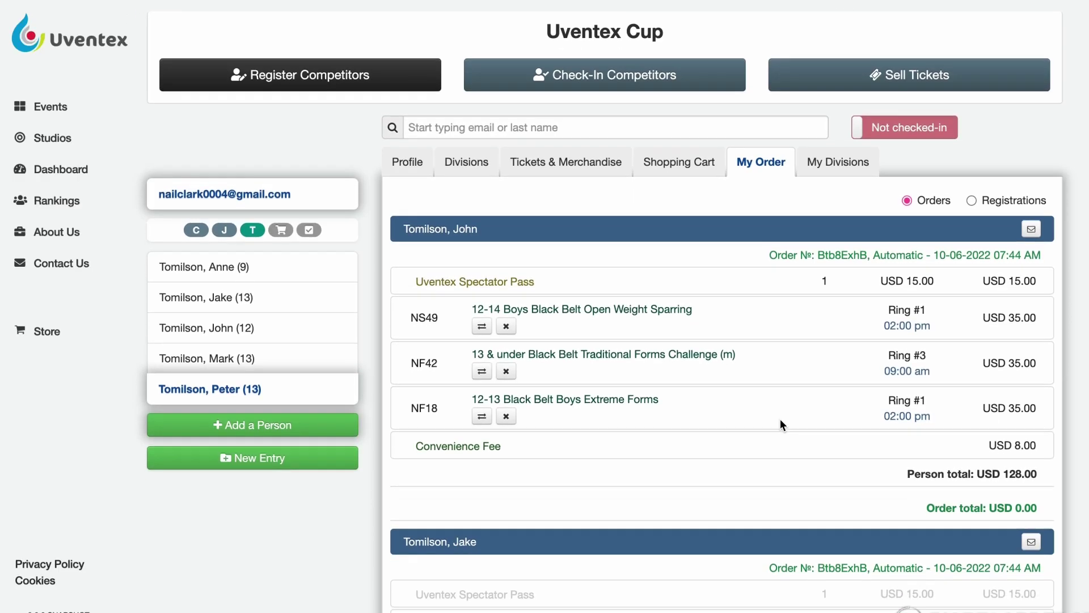
scroll(780, 419, down, 5)
scroll(780, 420, down, 3)
scroll(780, 419, down, 1)
scroll(780, 419, down, 3)
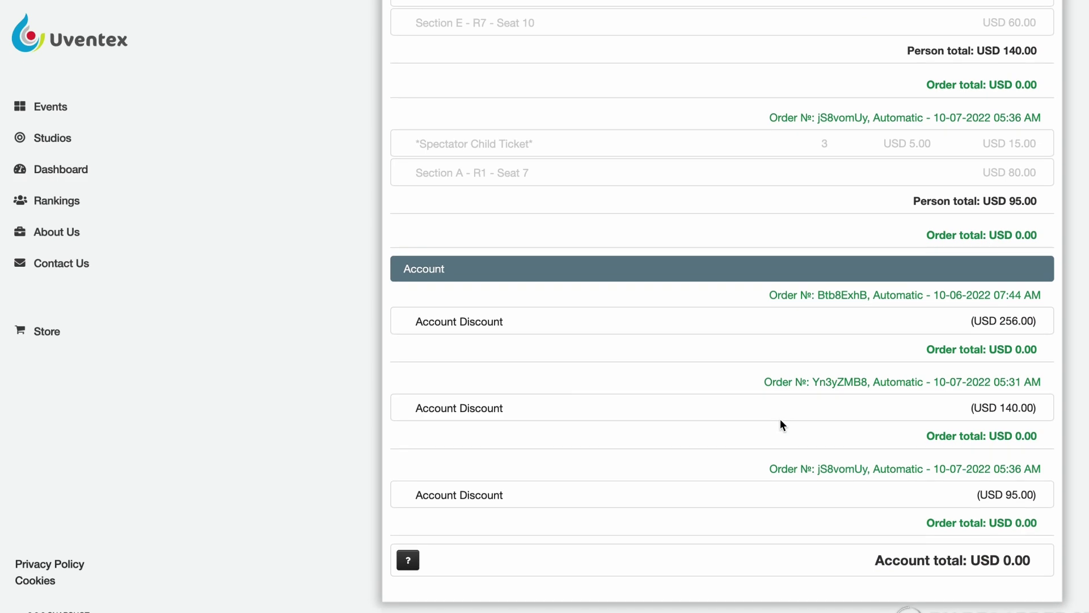
scroll(781, 419, up, 6)
scroll(781, 429, up, 4)
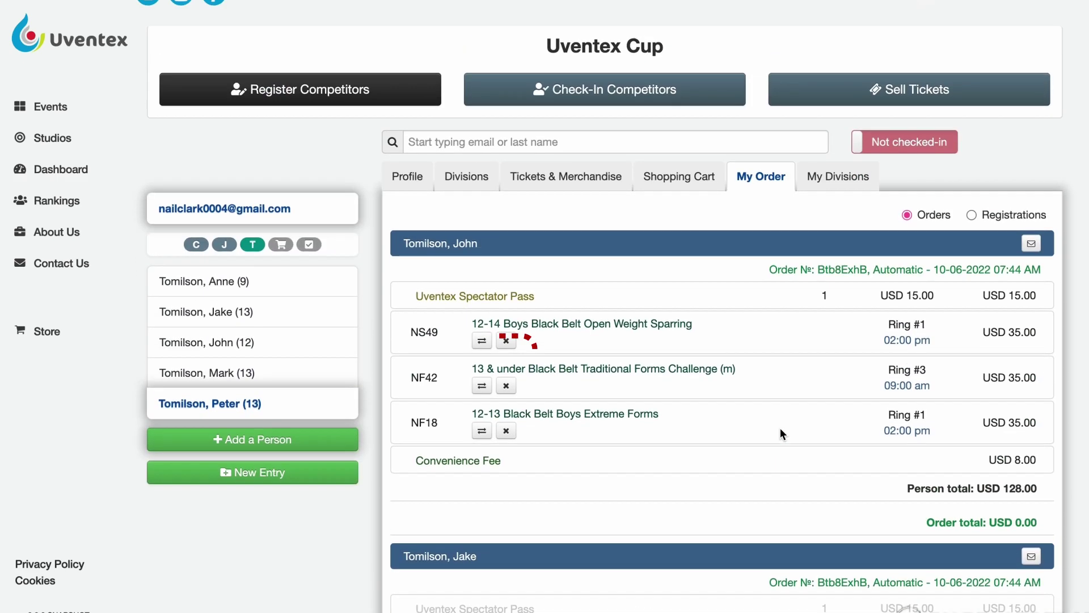
scroll(781, 428, up, 1)
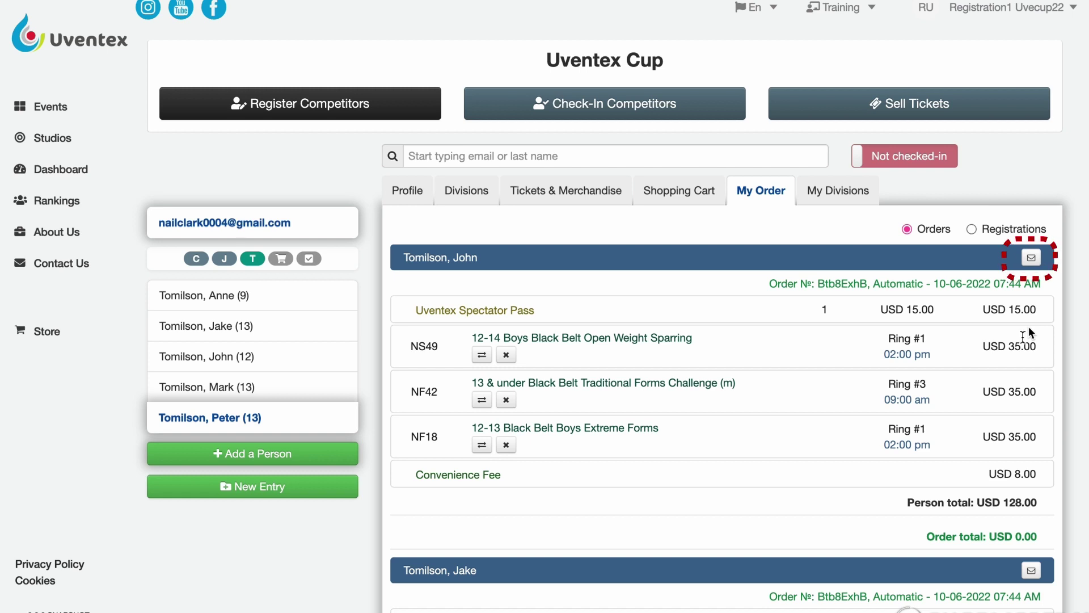
Complete the USD 1175.00 payment and bring up the form to email the order summary.
click(1032, 259)
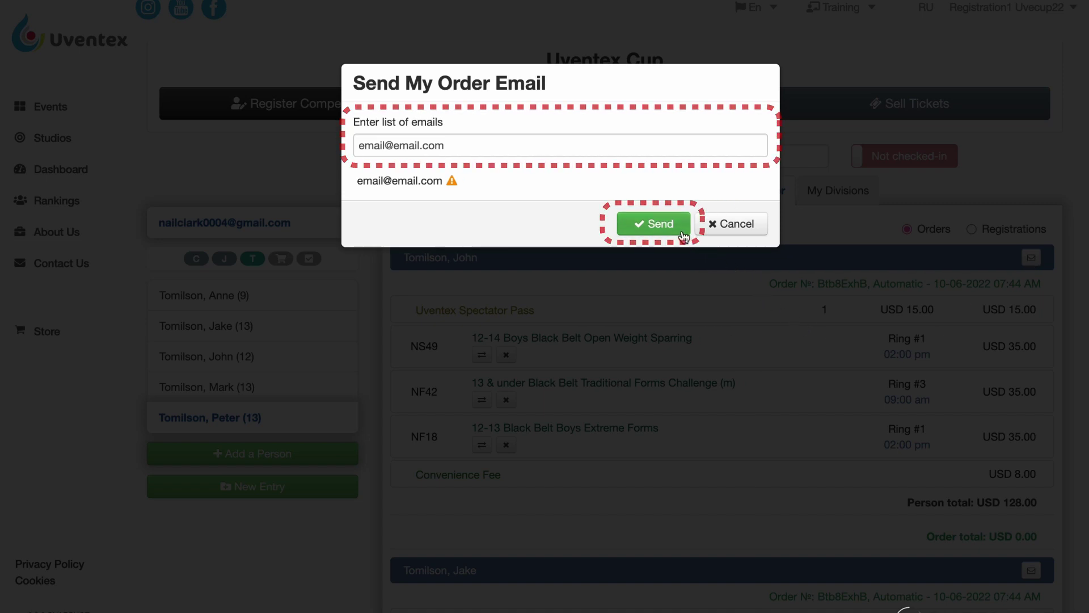
Send the order summary email, switch My Order to Registrations and download the report as a PDF.
click(682, 236)
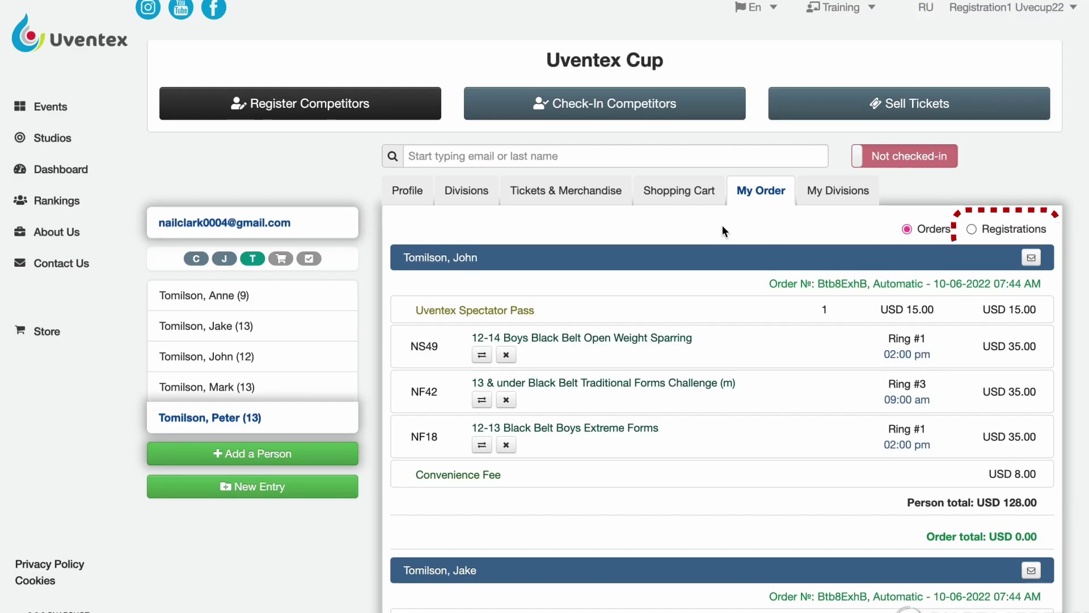
click(975, 231)
scroll(903, 432, down, 1)
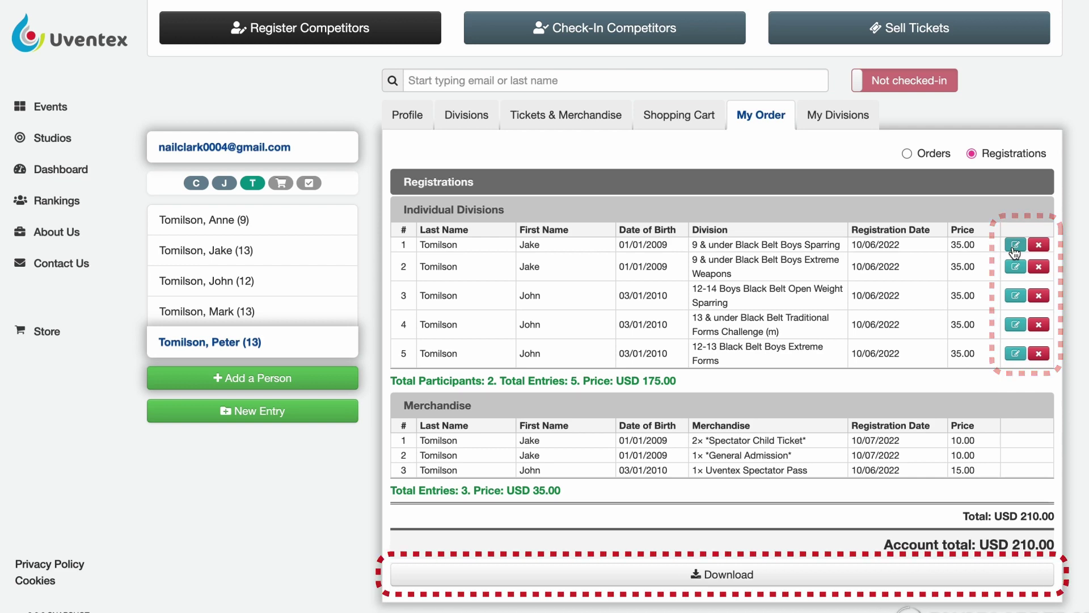
click(764, 581)
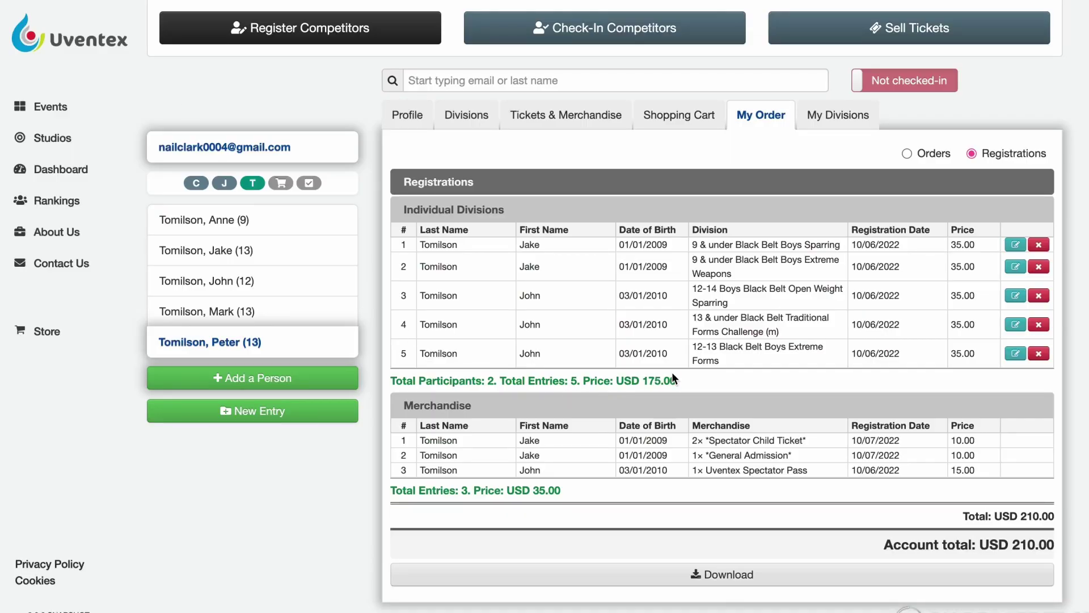
Show My Divisions grouped by ring with each division's time and competitor count.
click(841, 117)
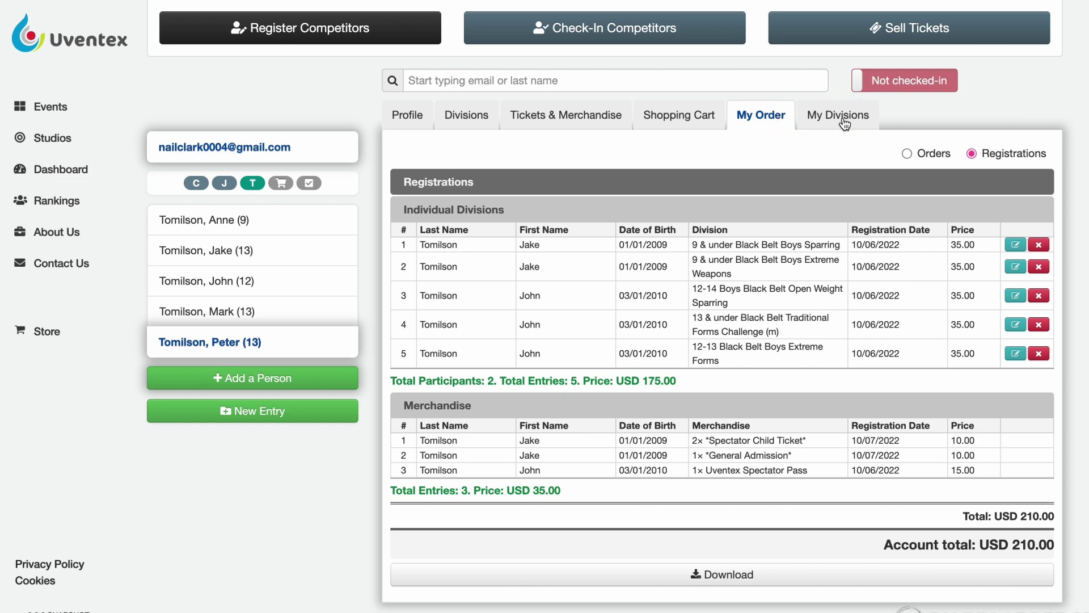
scroll(872, 349, down, 2)
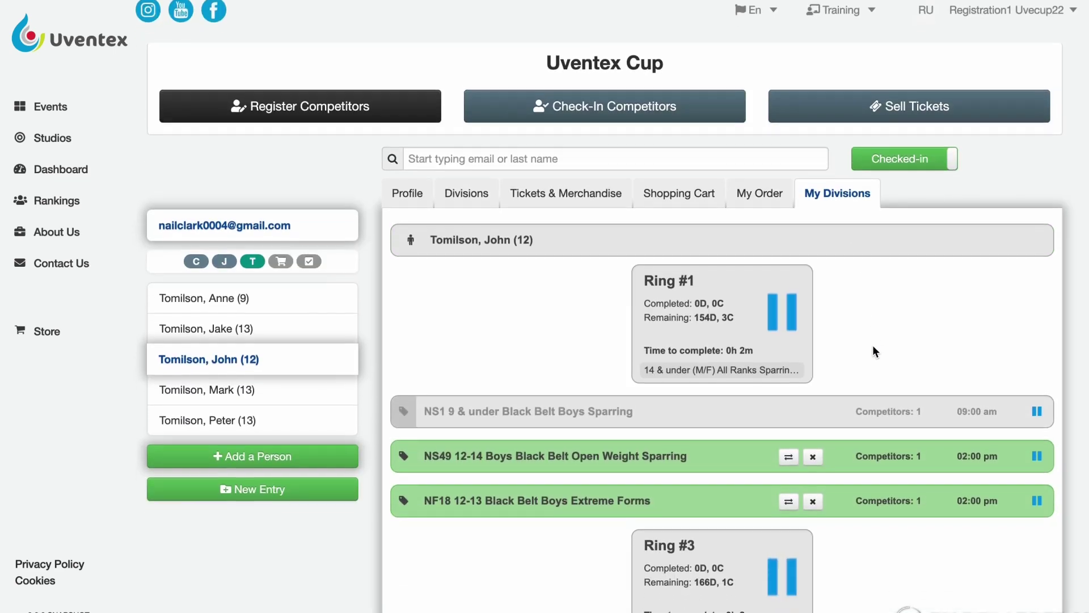